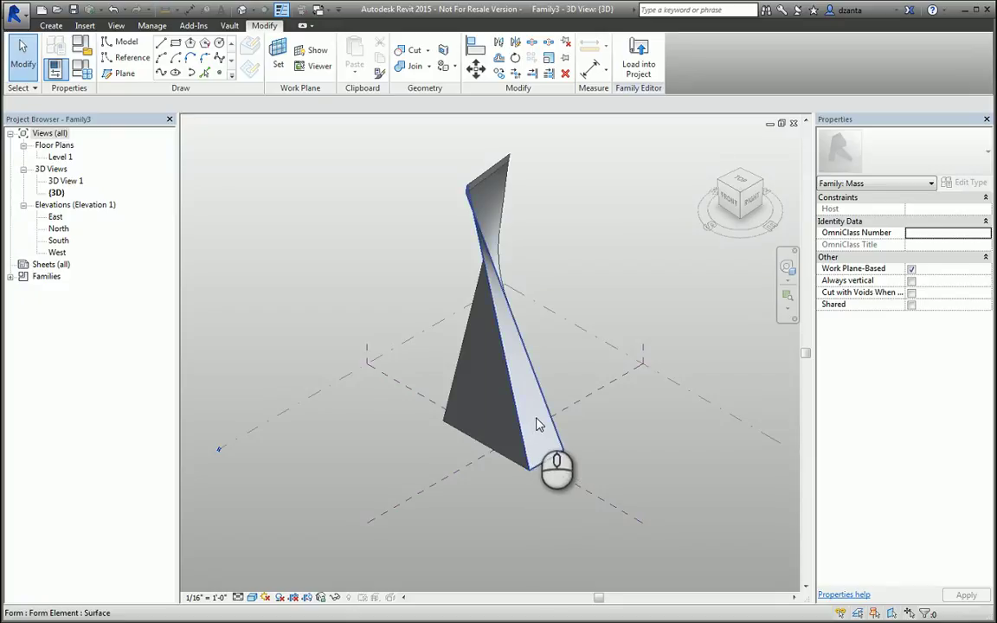
- Select the whole twisted mass form and turn on X-Ray mode for it
{"action": "key", "text": "Tab"}
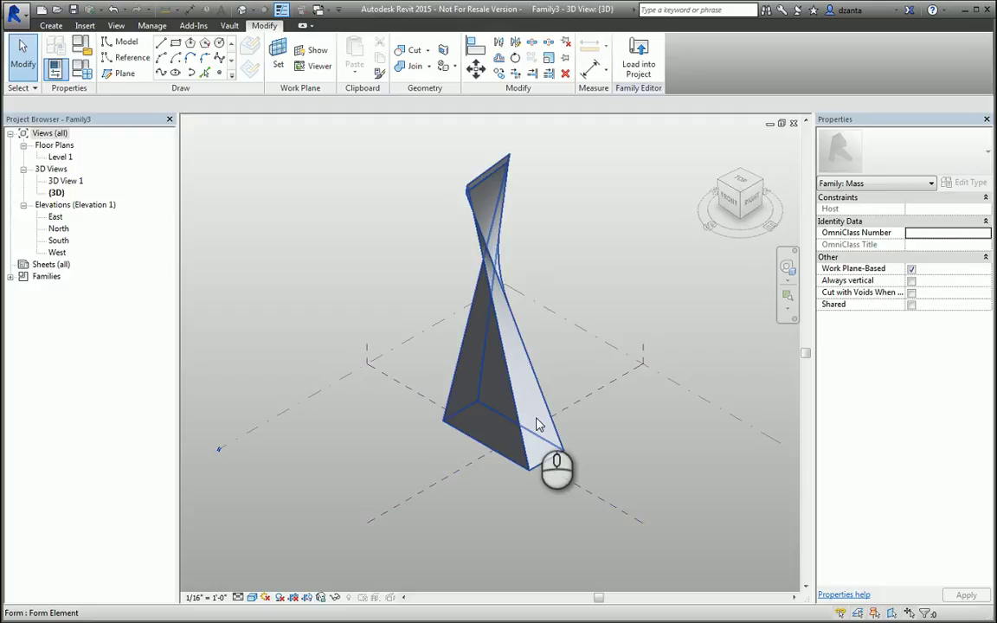
{"action": "left_click", "coordinate": [536, 424]}
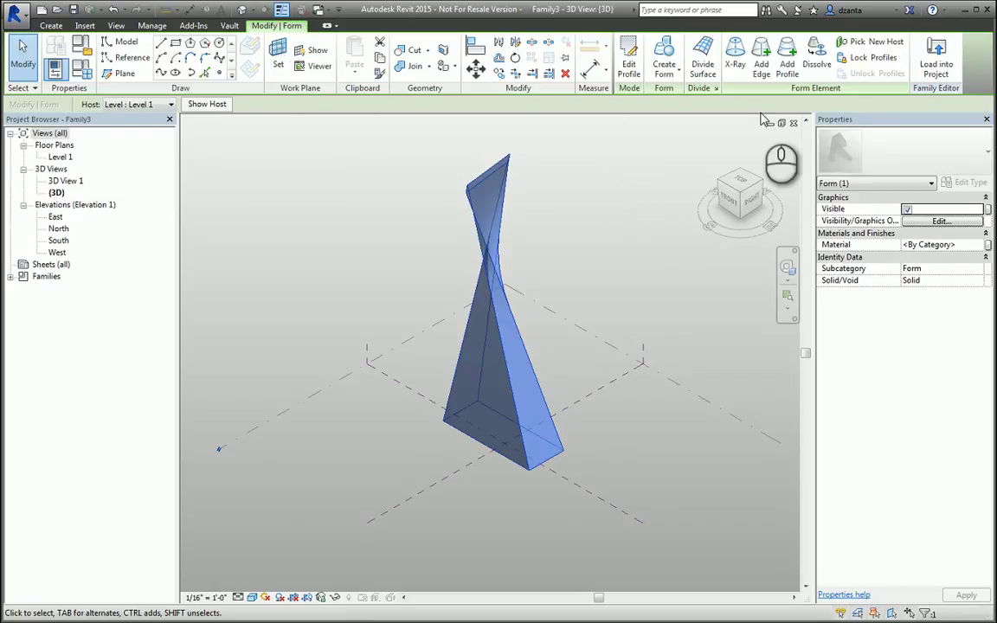
{"action": "left_click", "coordinate": [735, 63]}
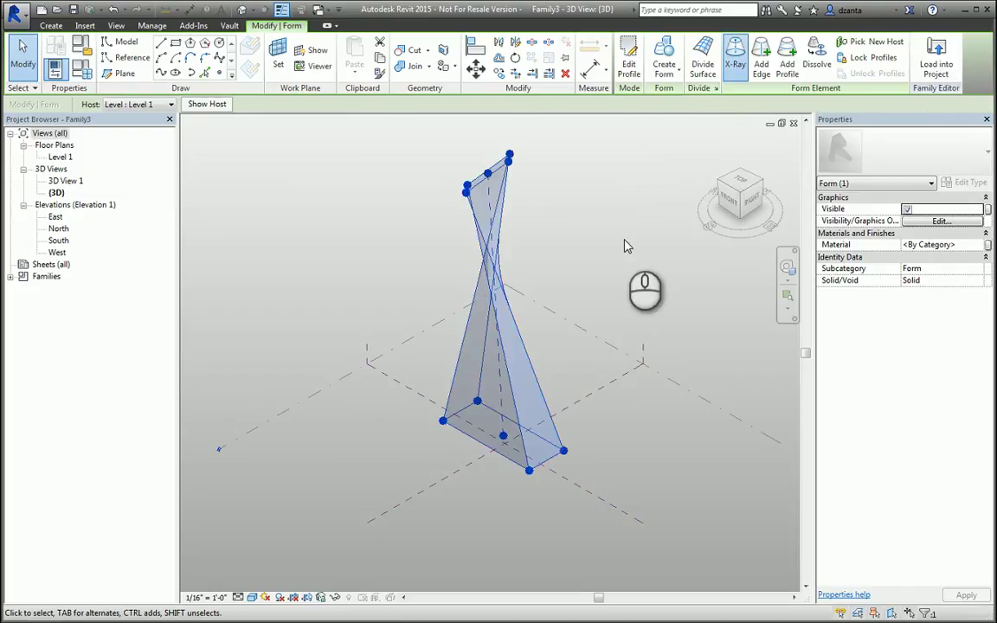
- Add four profiles to the form at increasing heights between its base and top profiles
{"action": "left_click", "coordinate": [789, 67]}
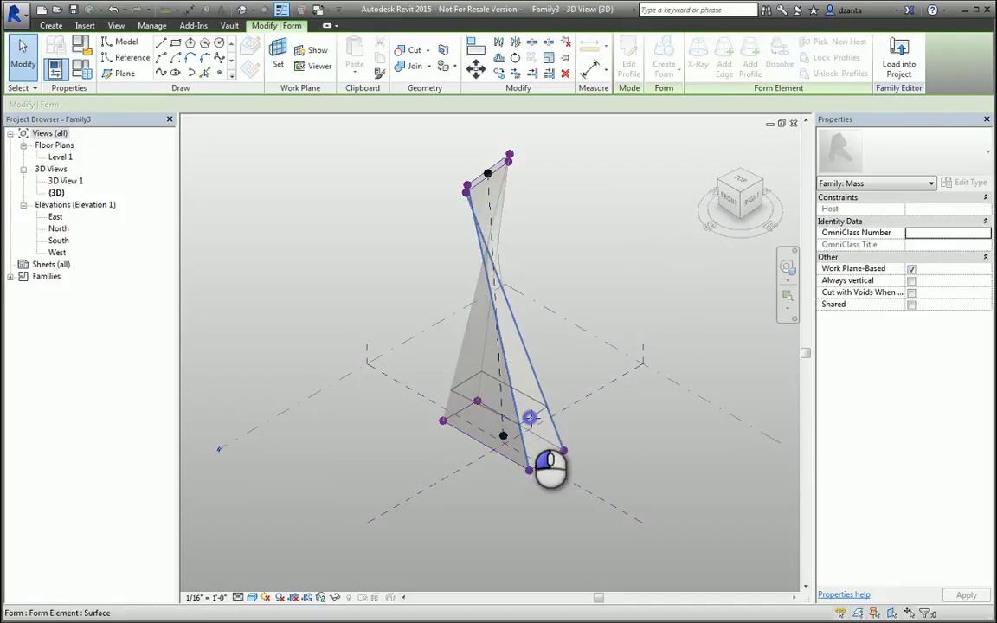
{"action": "left_click", "coordinate": [525, 416]}
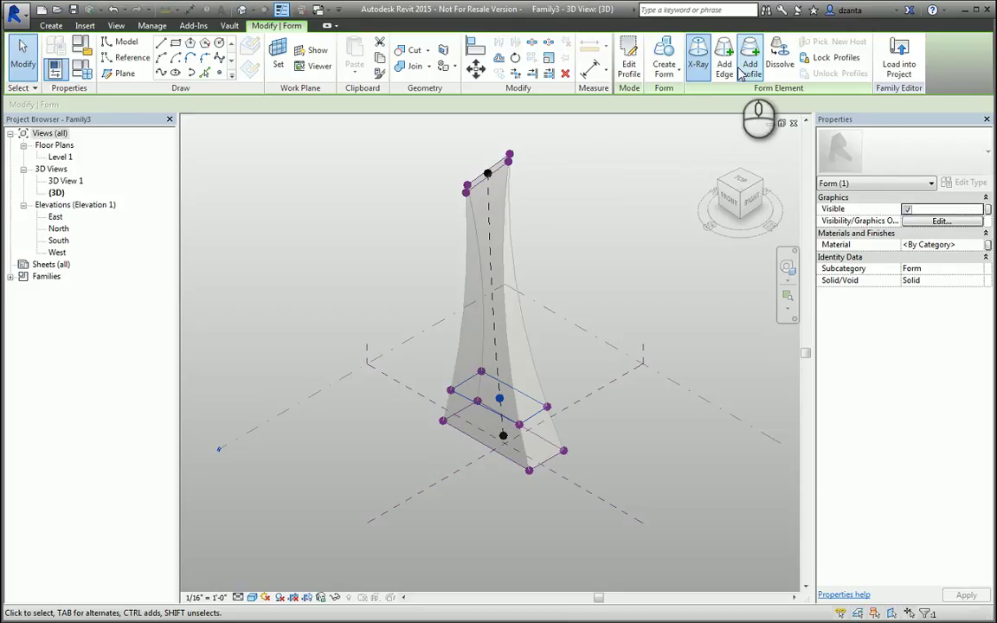
{"action": "left_click", "coordinate": [746, 69]}
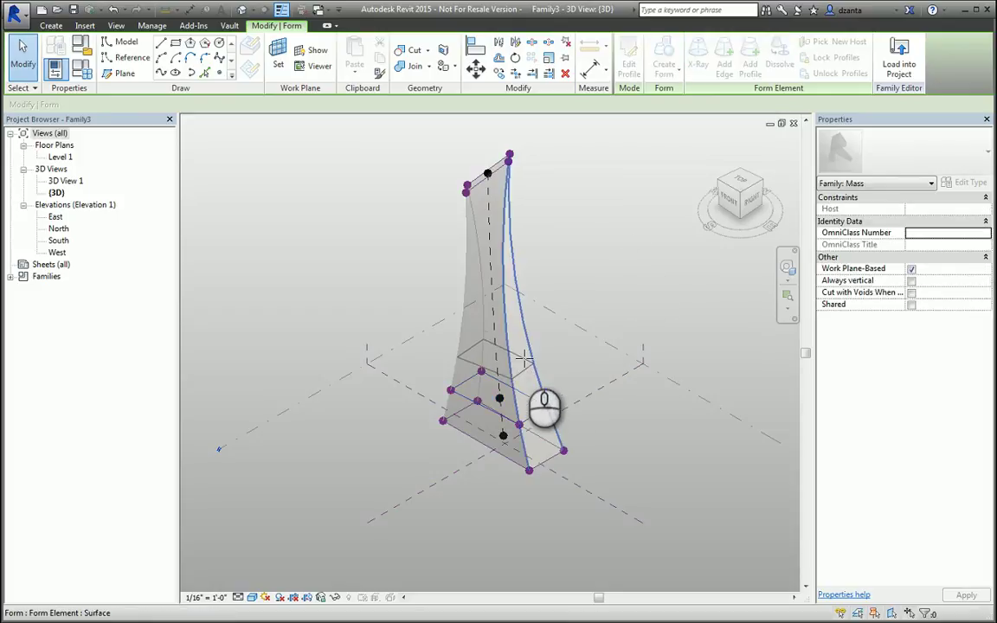
{"action": "left_click", "coordinate": [516, 290]}
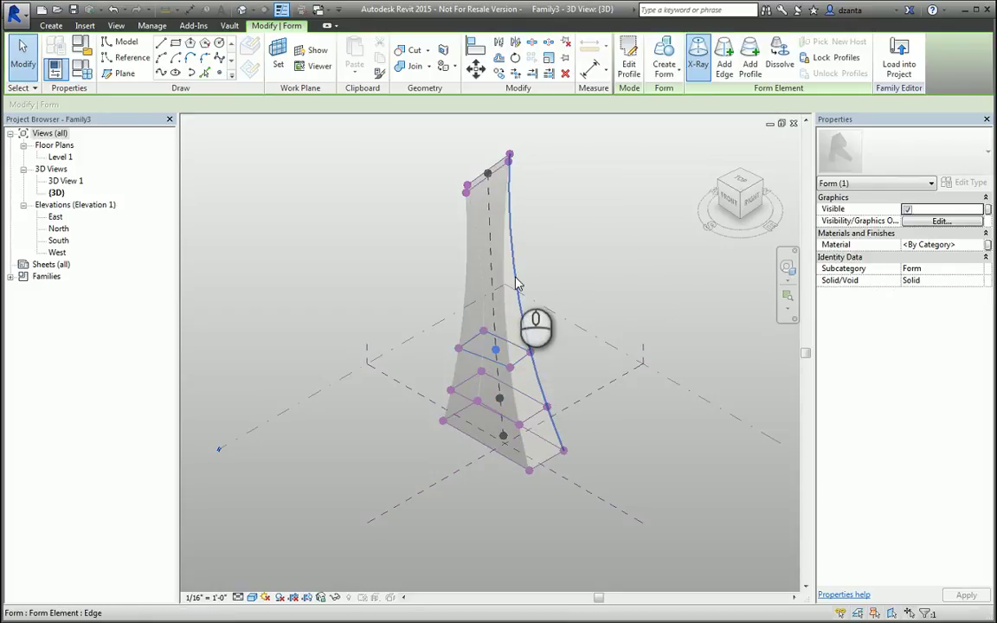
{"action": "left_click", "coordinate": [749, 65]}
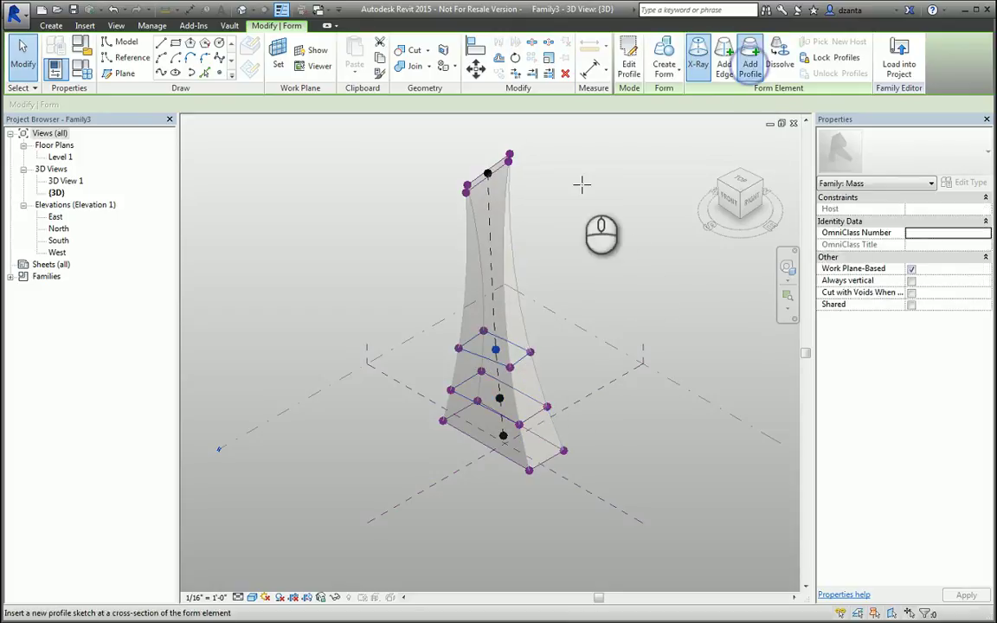
{"action": "left_click", "coordinate": [517, 303]}
{"action": "left_click", "coordinate": [750, 65]}
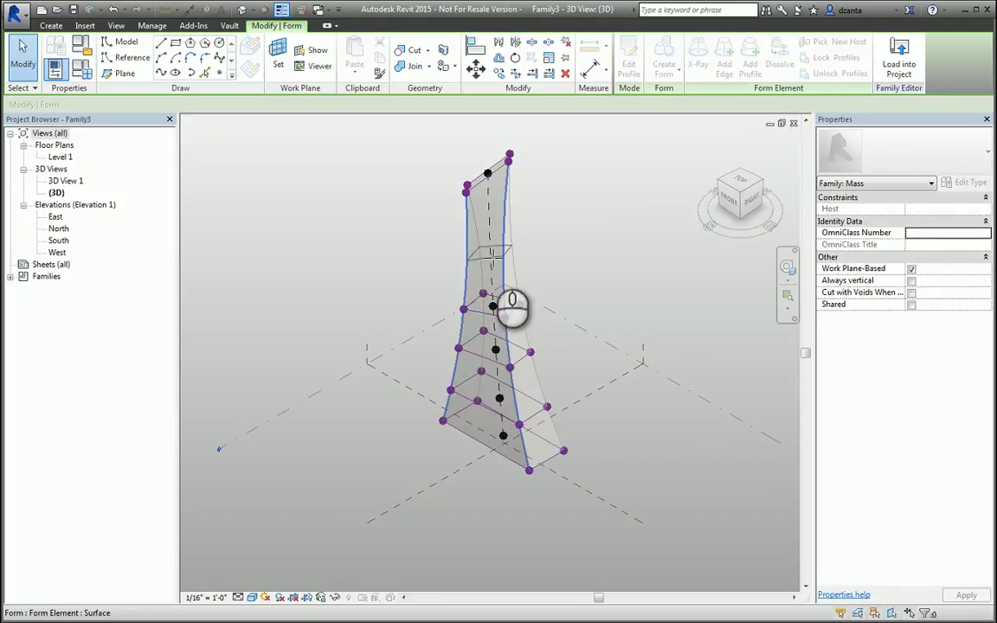
{"action": "left_click", "coordinate": [495, 250]}
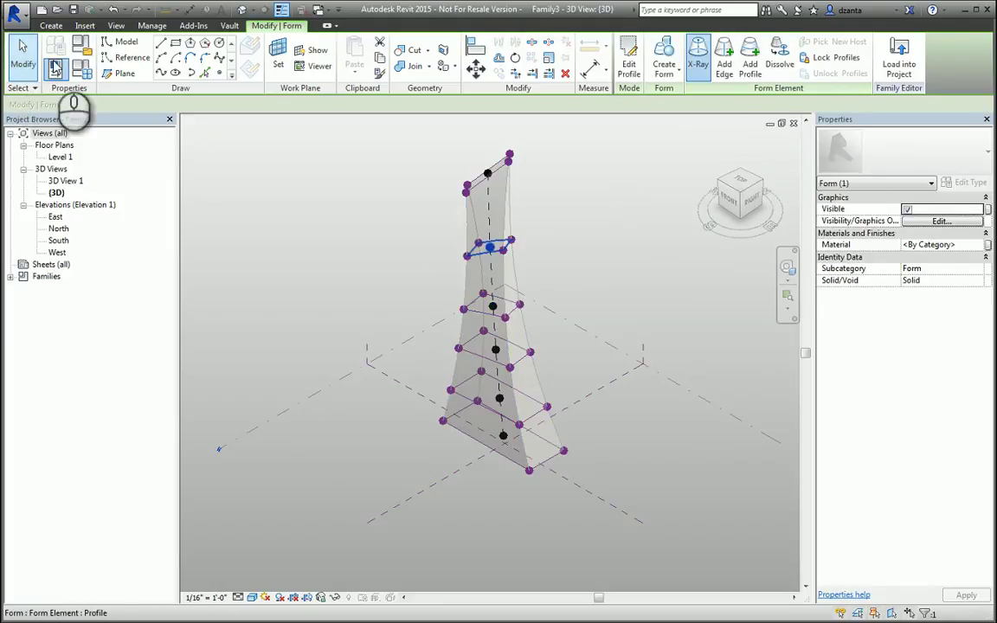
- Add vertical edges to the form, two on the front face and one on the right face
{"action": "left_click", "coordinate": [725, 67]}
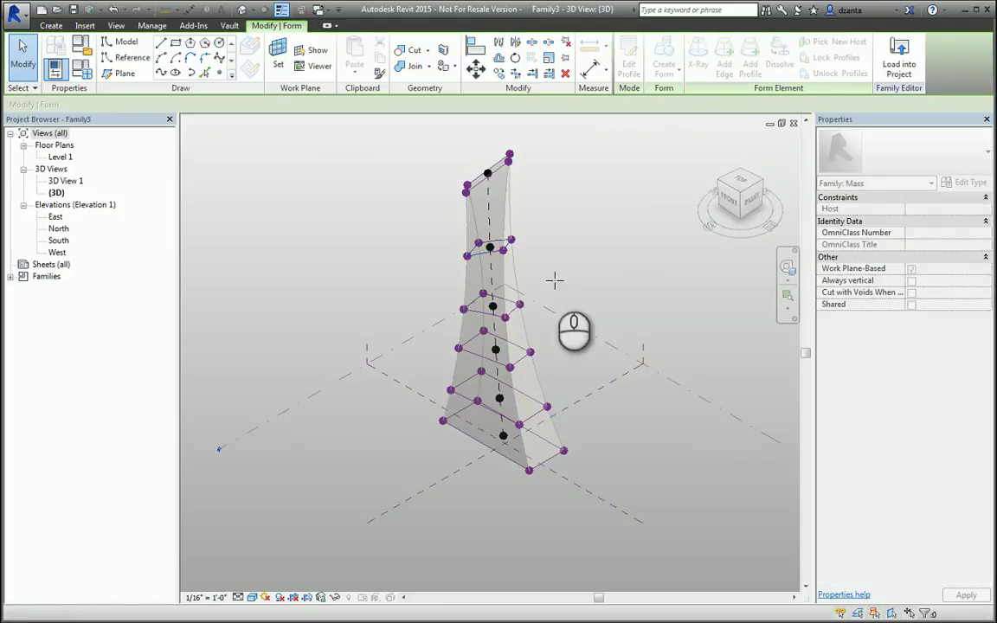
{"action": "left_click", "coordinate": [517, 332]}
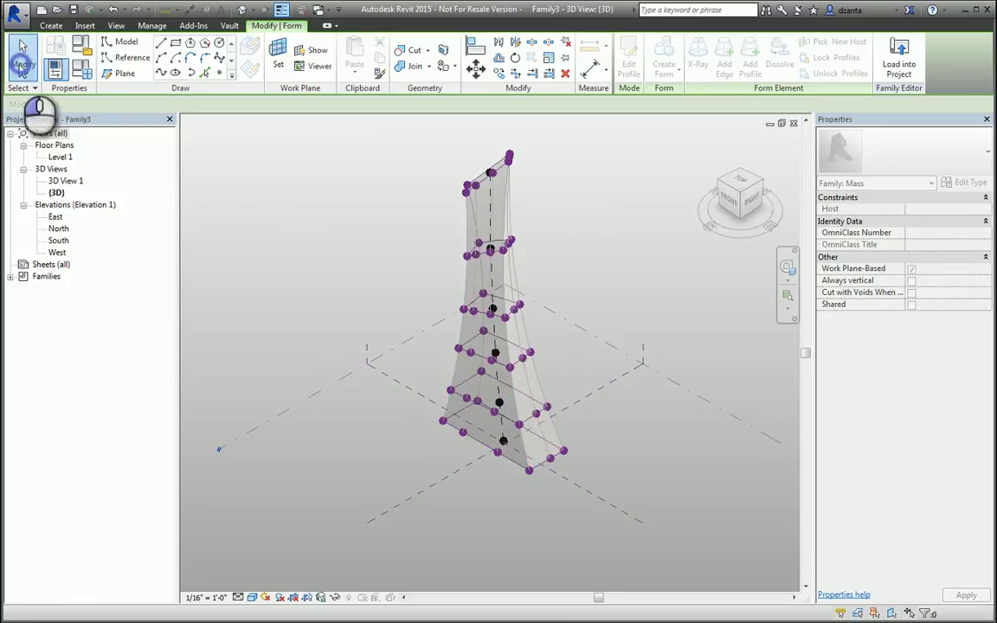
{"action": "left_click", "coordinate": [31, 66]}
- Move the back edge of the second profile from the base outward so the rear face bulges
{"action": "scroll", "coordinate": [467, 356], "scroll_direction": "up", "scroll_amount": 3}
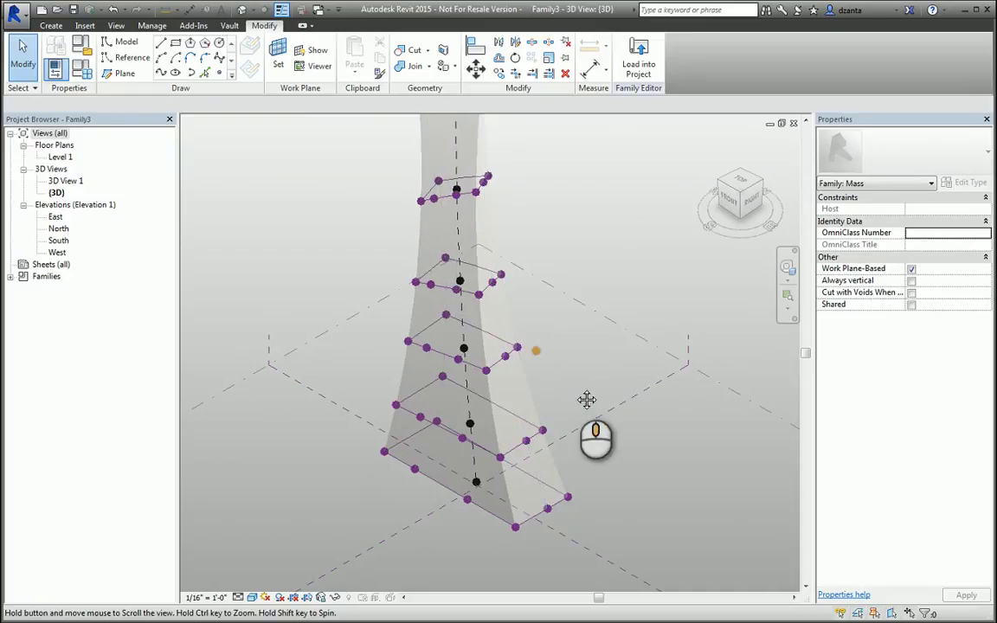
{"action": "middle_click_drag", "start_coordinate": [515, 403], "coordinate": [558, 443]}
{"action": "scroll", "coordinate": [498, 514], "scroll_direction": "up", "scroll_amount": 3}
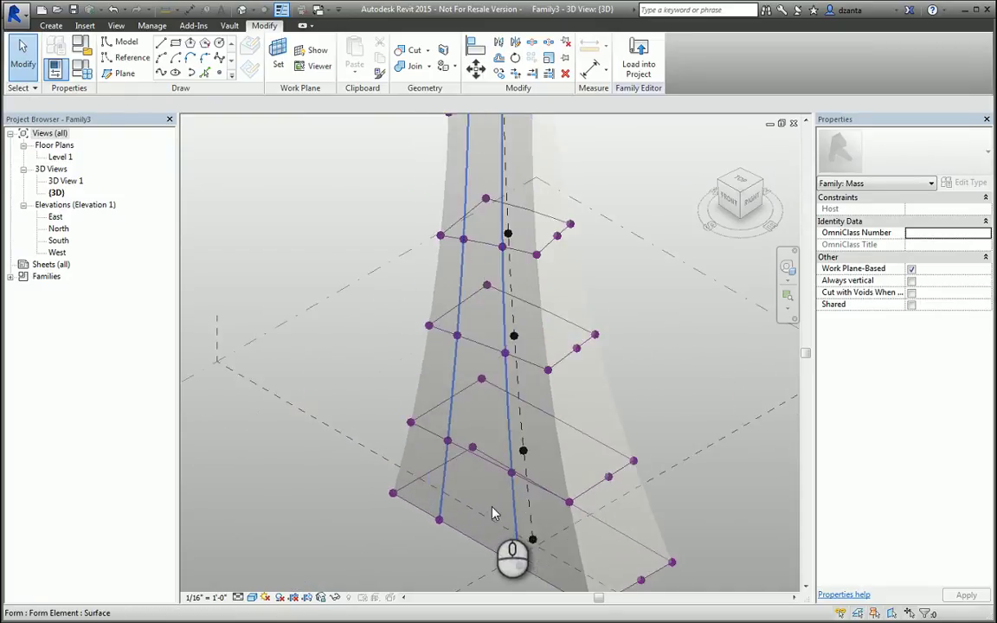
{"action": "middle_click_drag", "start_coordinate": [497, 514], "coordinate": [497, 283]}
{"action": "left_click", "coordinate": [494, 275]}
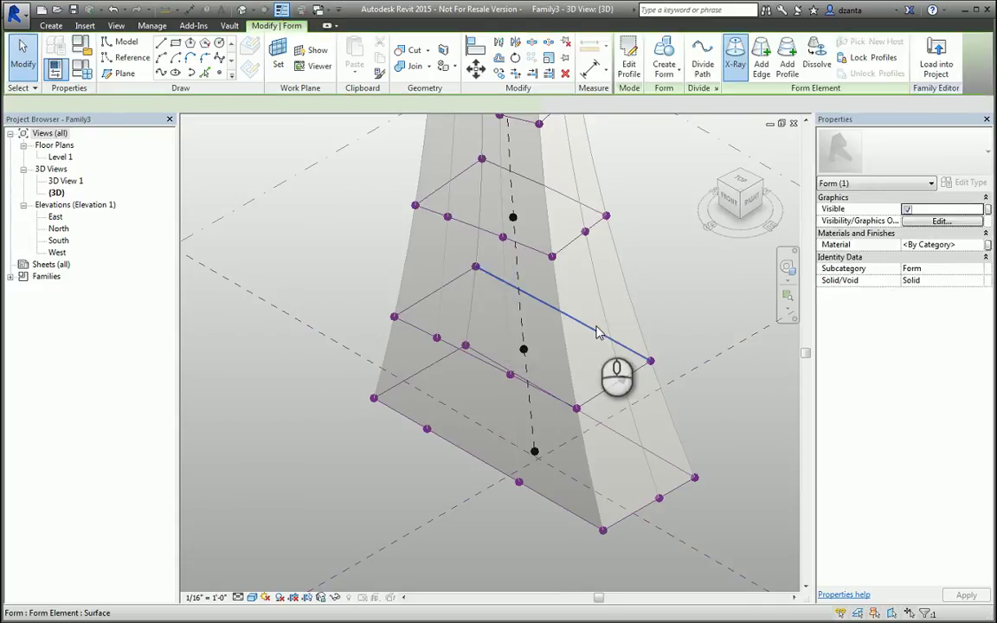
{"action": "left_click_drag", "start_coordinate": [593, 305], "coordinate": [624, 284]}
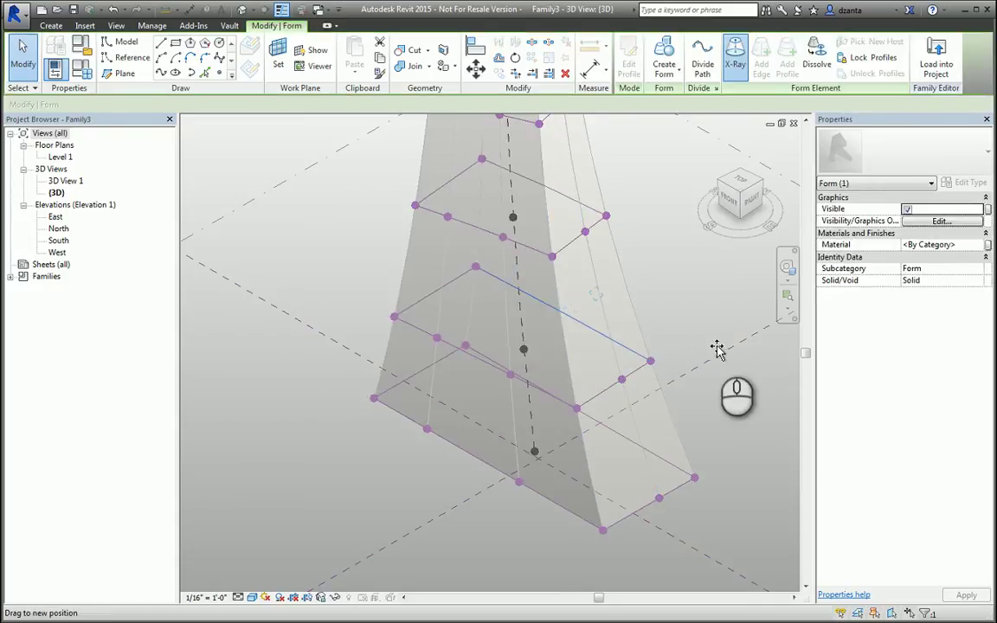
- Pull the middle front edge segment of the third profile from the base outward
{"action": "left_click", "coordinate": [469, 226]}
{"action": "left_click_drag", "start_coordinate": [462, 245], "coordinate": [432, 264]}
{"action": "left_click", "coordinate": [345, 253]}
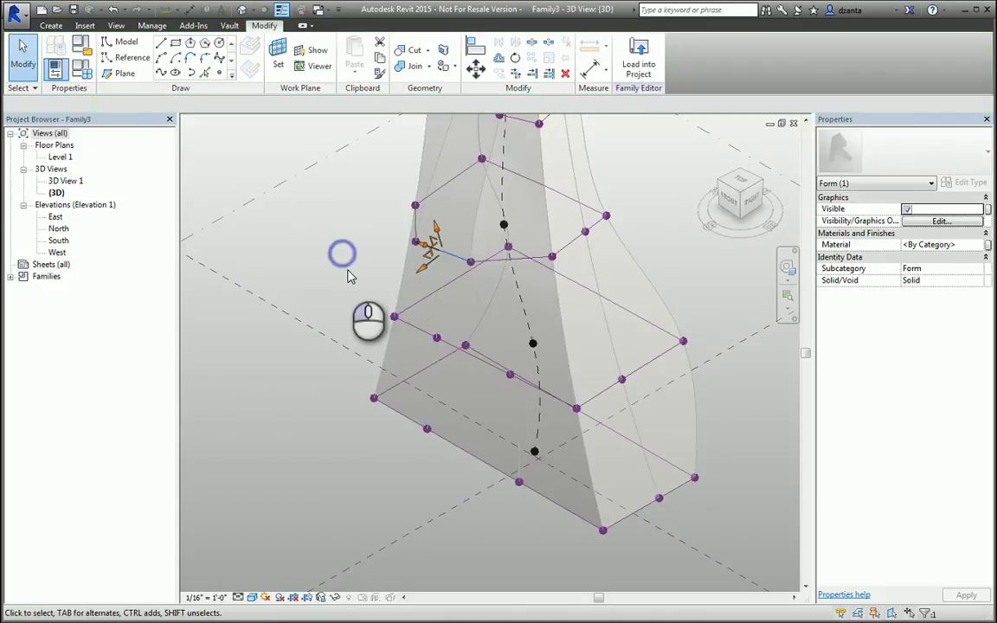
- Move the back edge of the fourth profile from the base outward
{"action": "scroll", "coordinate": [564, 415], "scroll_direction": "down", "scroll_amount": 2}
{"action": "middle_click_drag", "start_coordinate": [564, 415], "coordinate": [538, 334], "text": "shift"}
{"action": "left_click", "coordinate": [538, 329]}
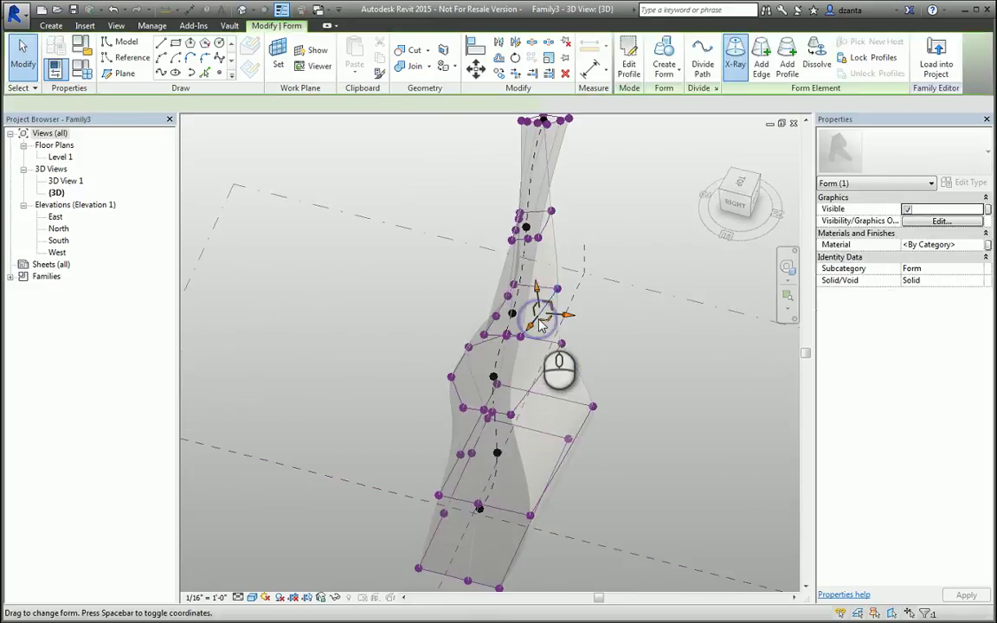
{"action": "left_click_drag", "start_coordinate": [565, 314], "coordinate": [634, 350]}
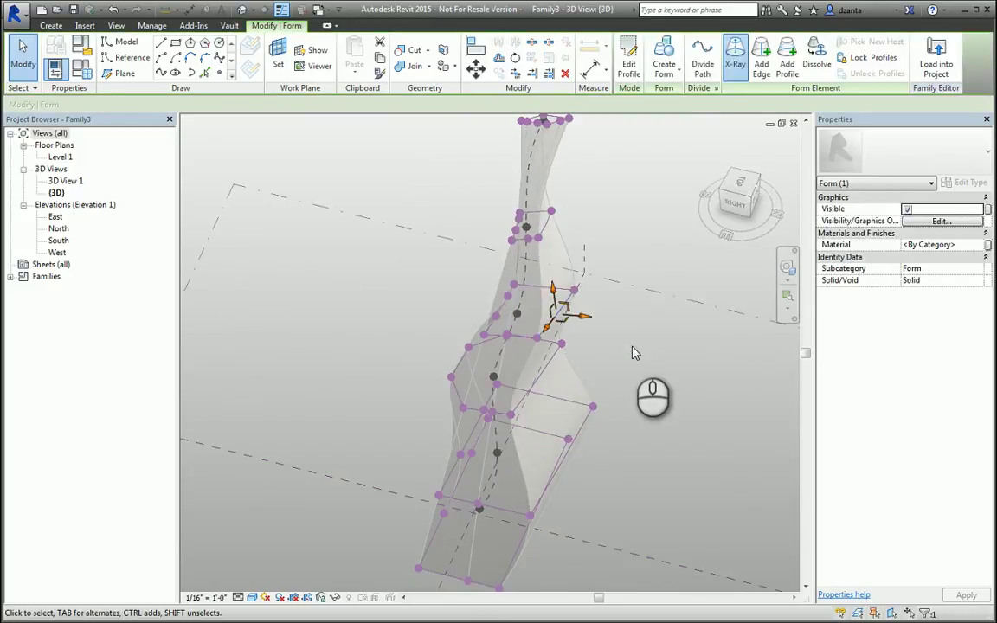
{"action": "left_click", "coordinate": [634, 352]}
- Rotate the form's top profile about its centre by 111° and deselect it
{"action": "middle_click_drag", "start_coordinate": [630, 346], "coordinate": [584, 296], "text": "shift"}
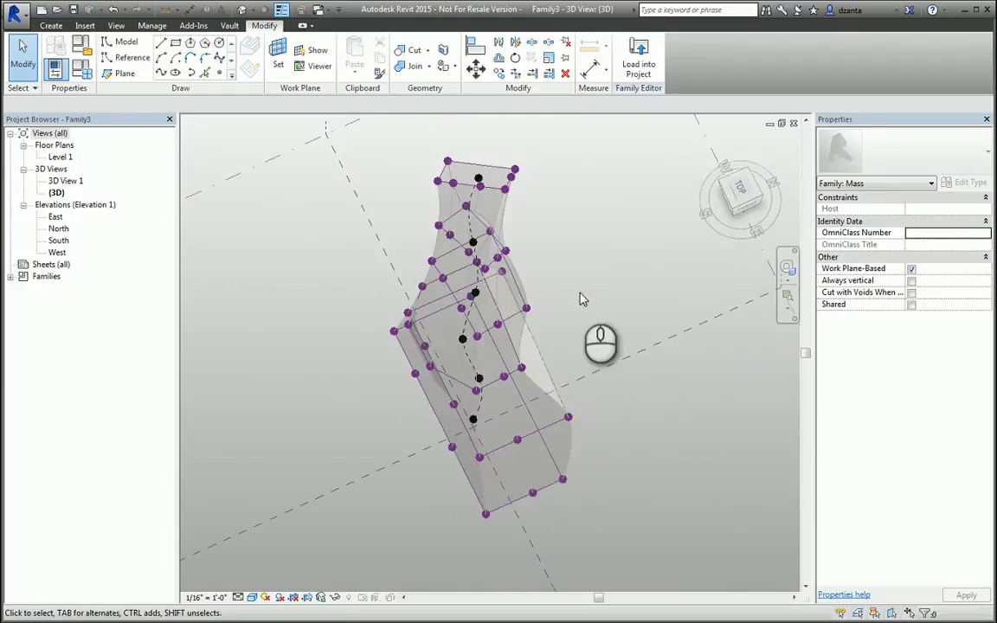
{"action": "key", "text": "Tab"}
{"action": "key", "text": "Tab"}
{"action": "left_click", "coordinate": [489, 176]}
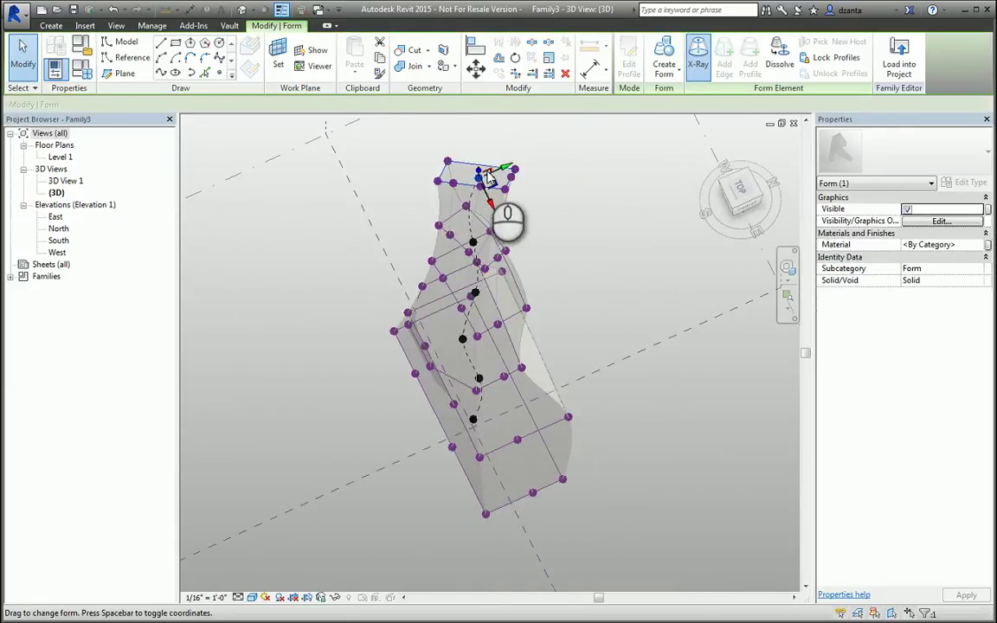
{"action": "left_click", "coordinate": [515, 58]}
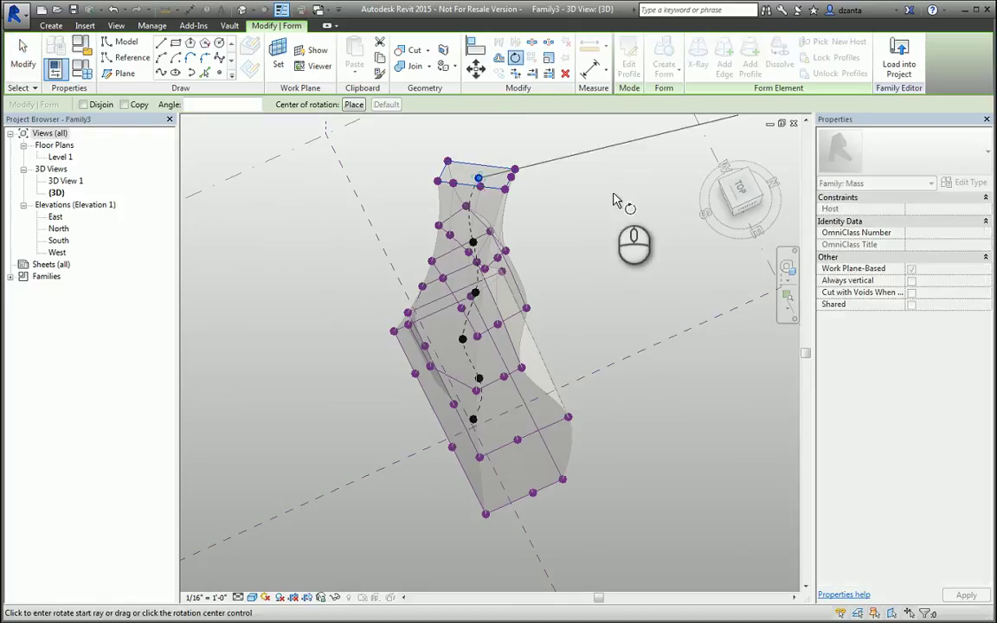
{"action": "left_click", "coordinate": [623, 194]}
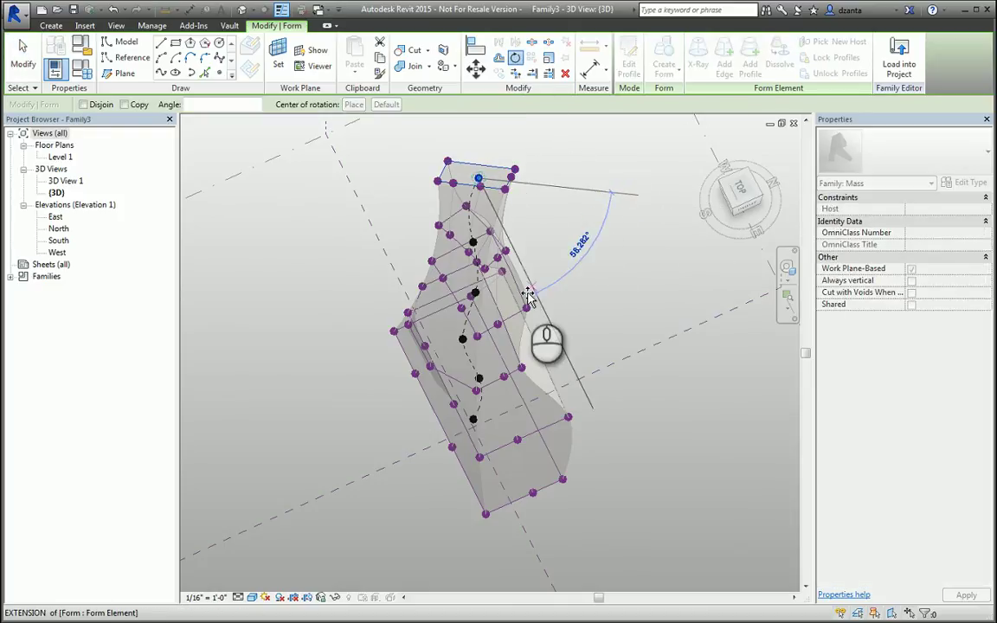
{"action": "left_click", "coordinate": [365, 392]}
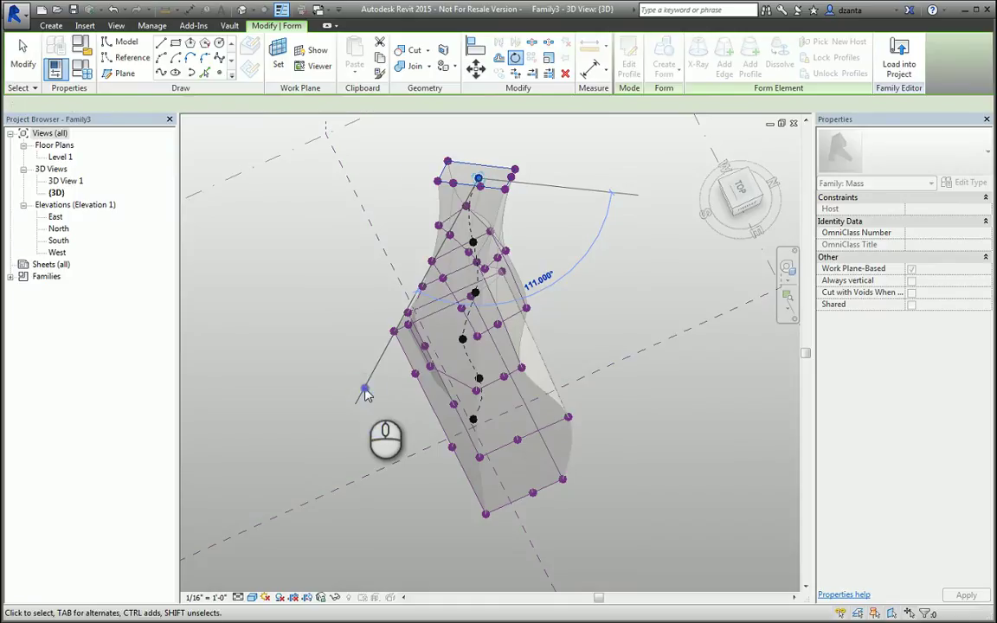
{"action": "middle_click_drag", "start_coordinate": [368, 430], "coordinate": [522, 345], "text": "shift"}
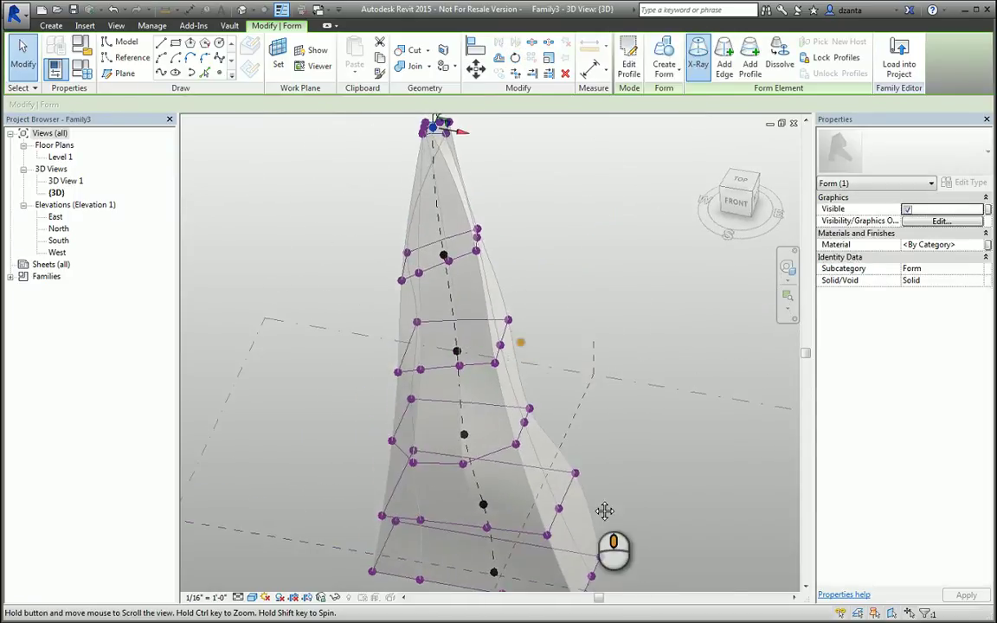
{"action": "scroll", "coordinate": [604, 574], "scroll_direction": "down", "scroll_amount": 3}
{"action": "left_click", "coordinate": [585, 392]}
- Return to the home view and turn off X-Ray mode for the whole form
{"action": "middle_click_drag", "start_coordinate": [585, 391], "coordinate": [688, 384], "text": "shift"}
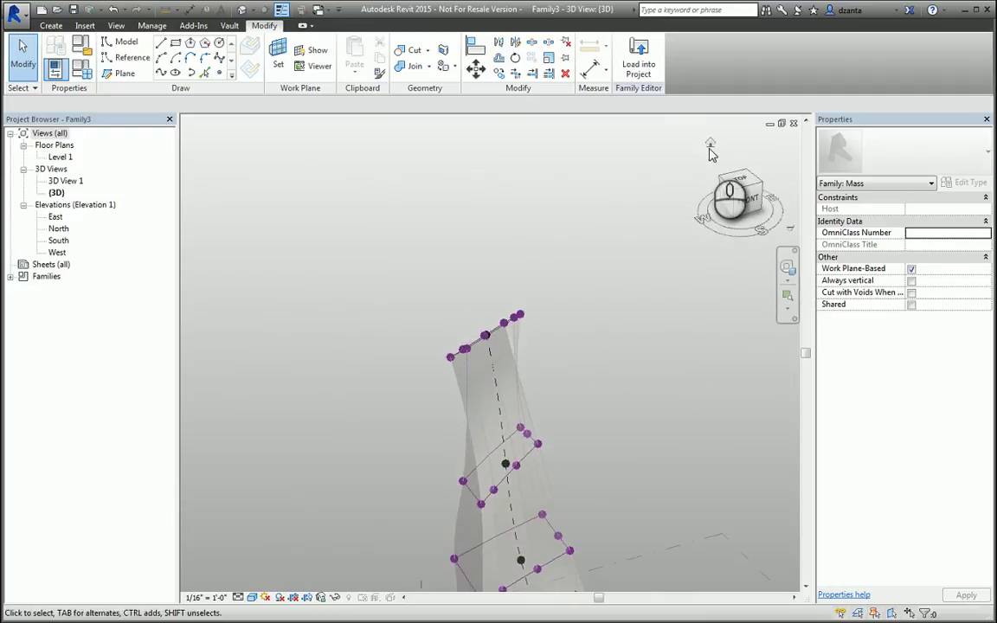
{"action": "left_click", "coordinate": [703, 160]}
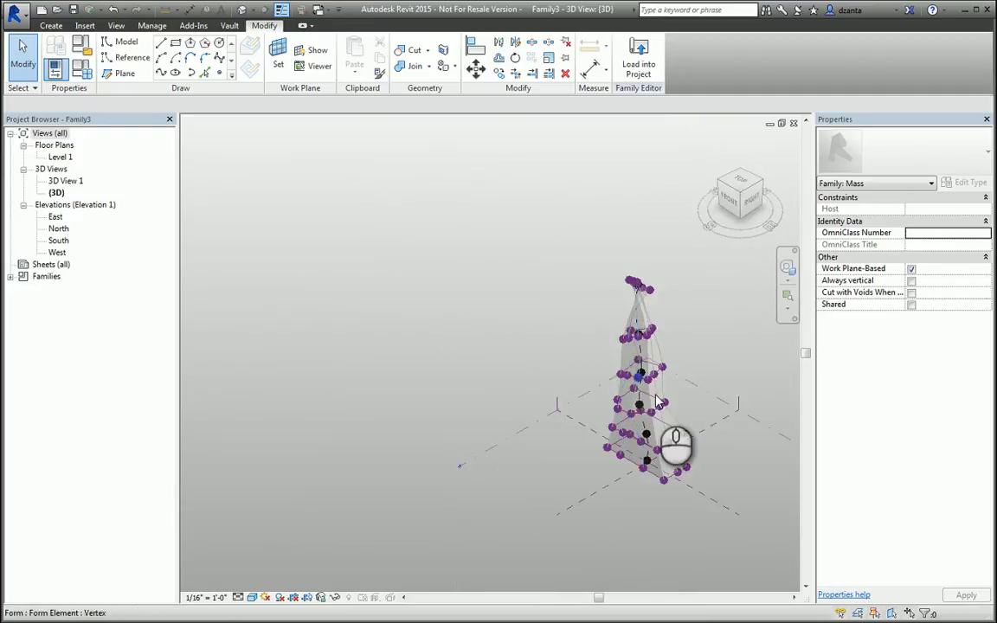
{"action": "middle_click_drag", "start_coordinate": [658, 400], "coordinate": [533, 372], "text": "shift"}
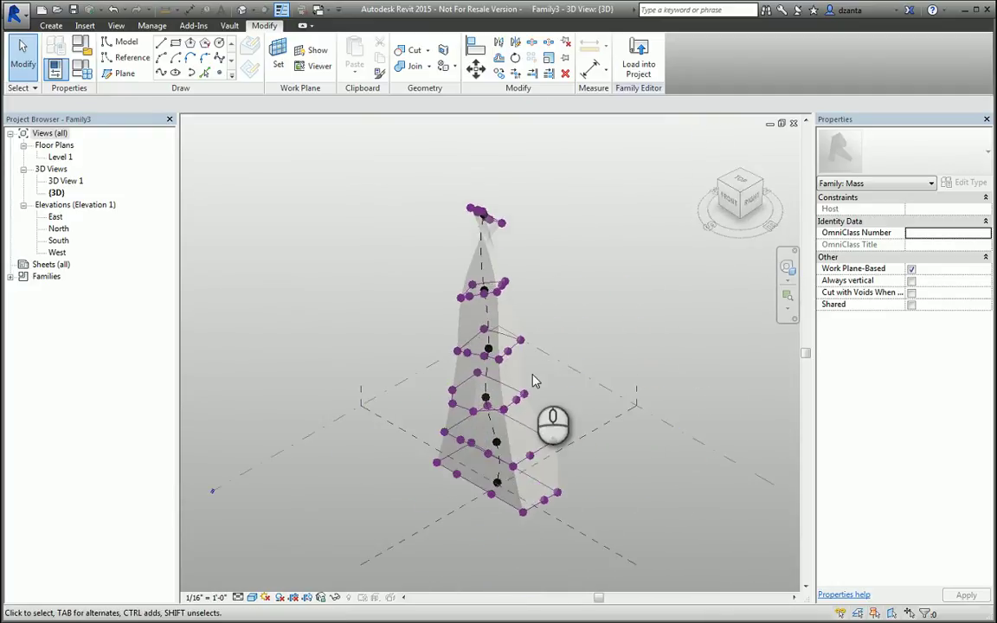
{"action": "key", "text": "Tab"}
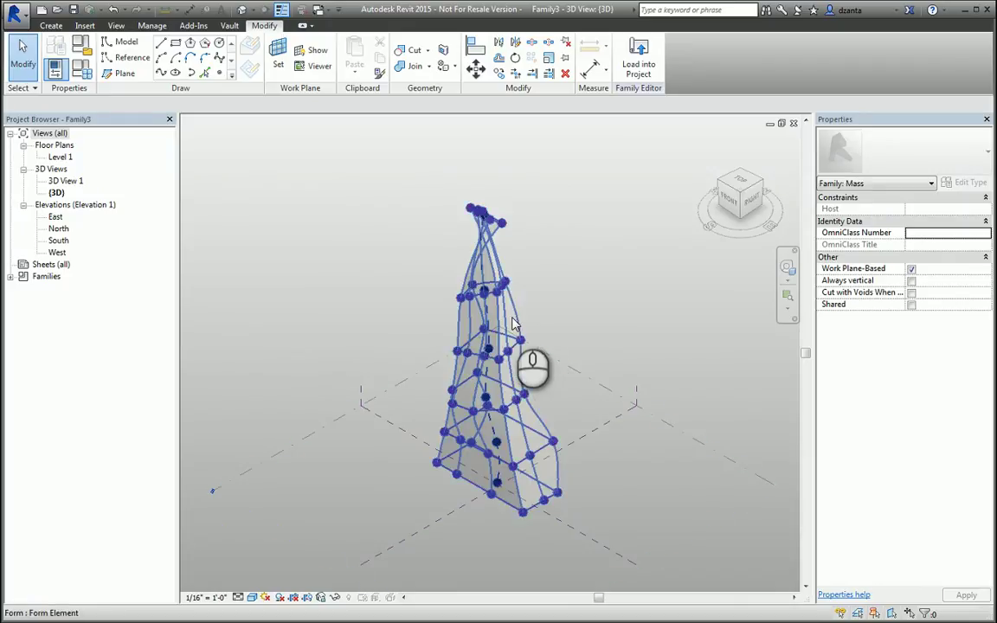
{"action": "left_click", "coordinate": [533, 300]}
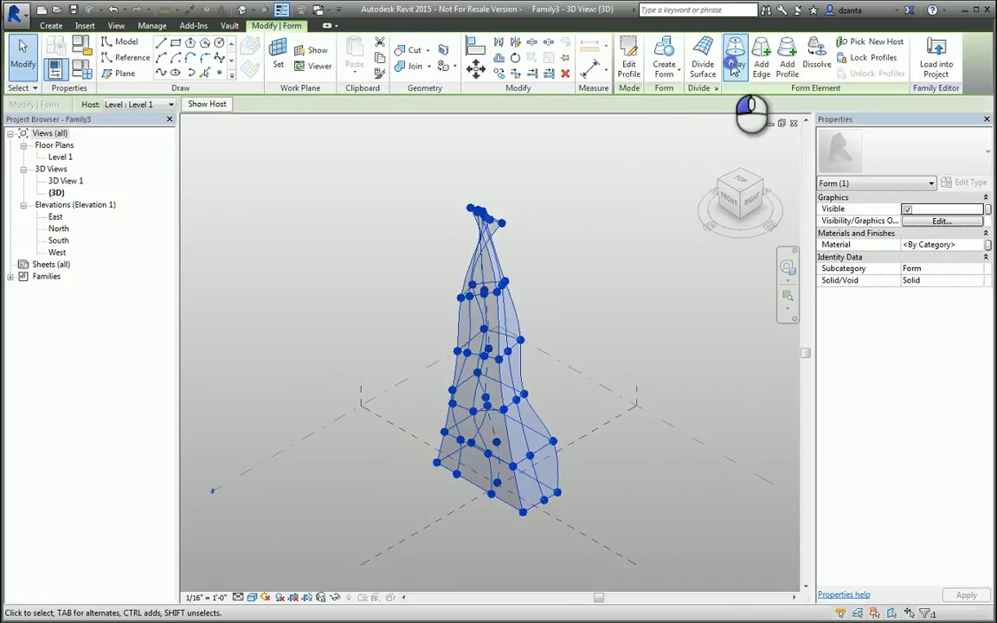
{"action": "left_click", "coordinate": [574, 225]}
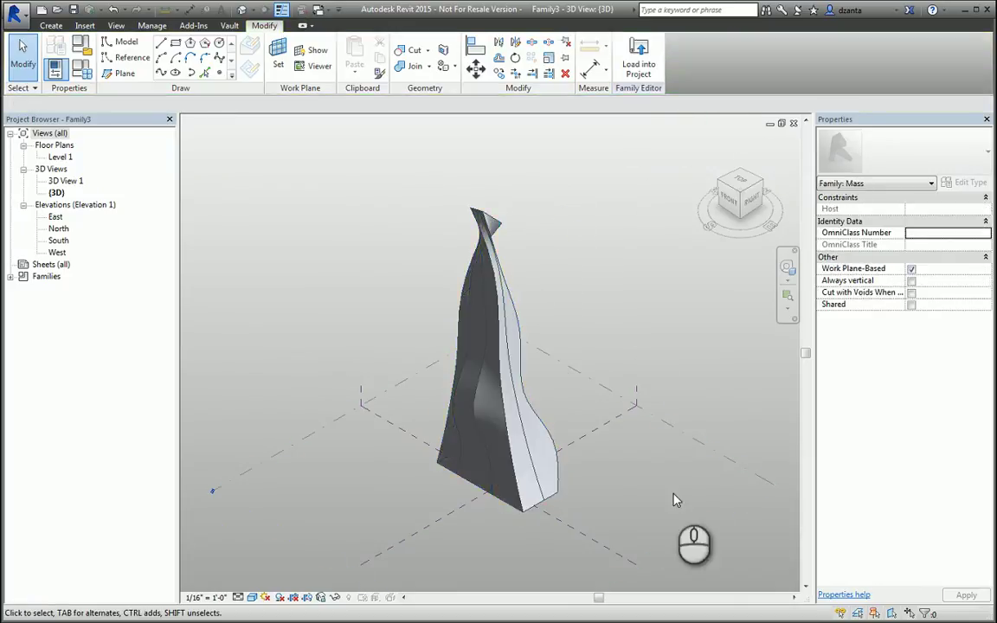
- Divide the wavy back surface of the form into a UV grid
{"action": "middle_click_drag", "start_coordinate": [674, 498], "coordinate": [523, 438], "text": "shift"}
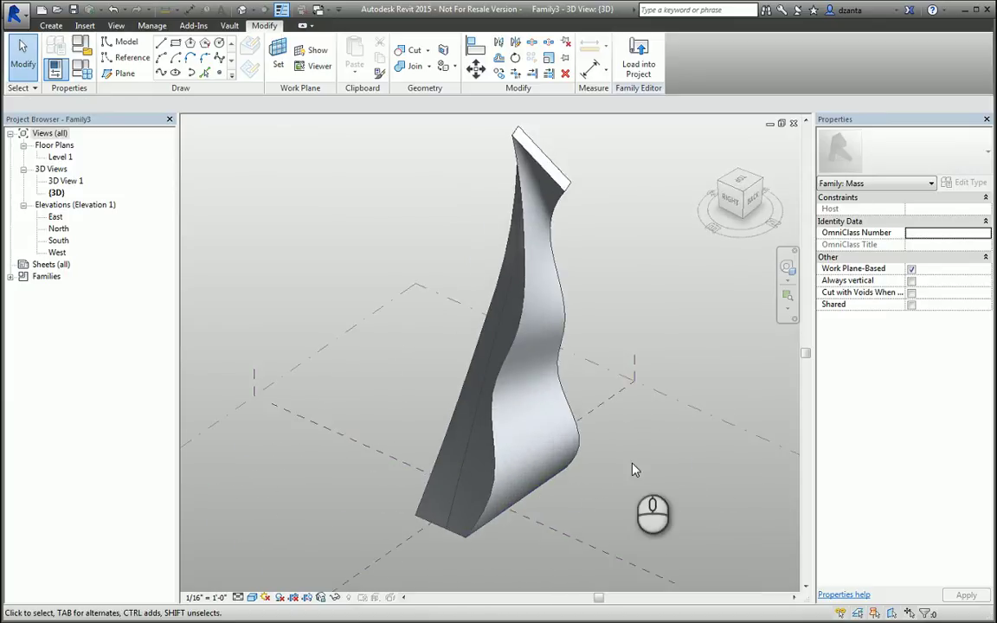
{"action": "left_click", "coordinate": [552, 392]}
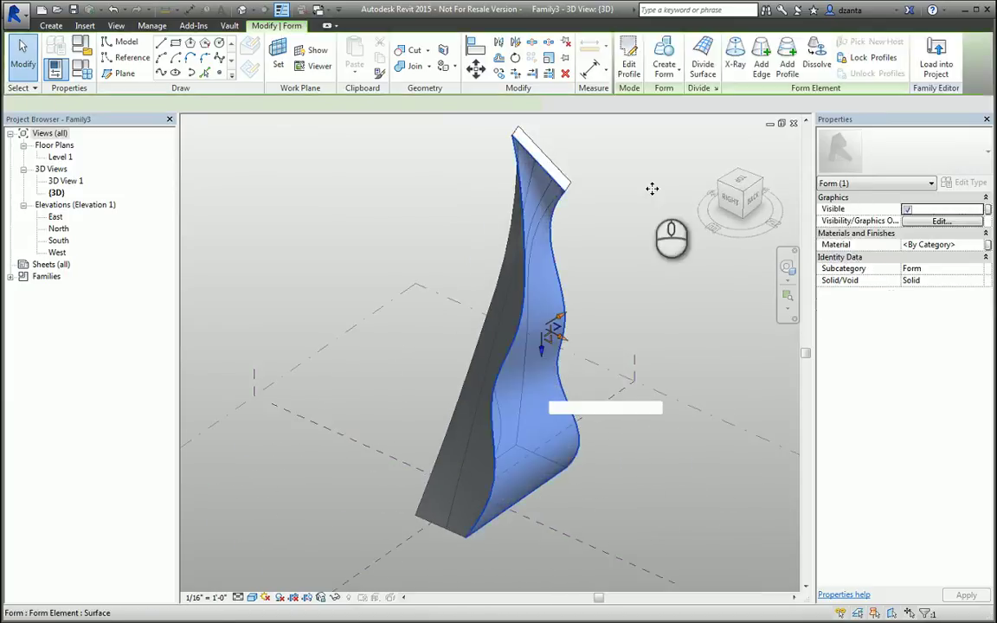
{"action": "left_click", "coordinate": [702, 58]}
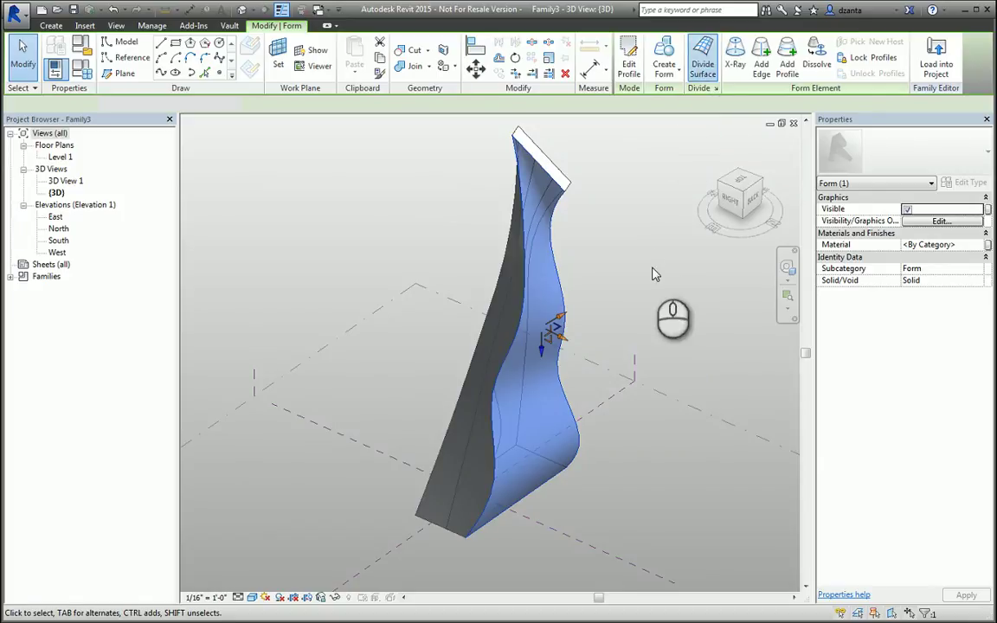
{"action": "left_click", "coordinate": [896, 166]}
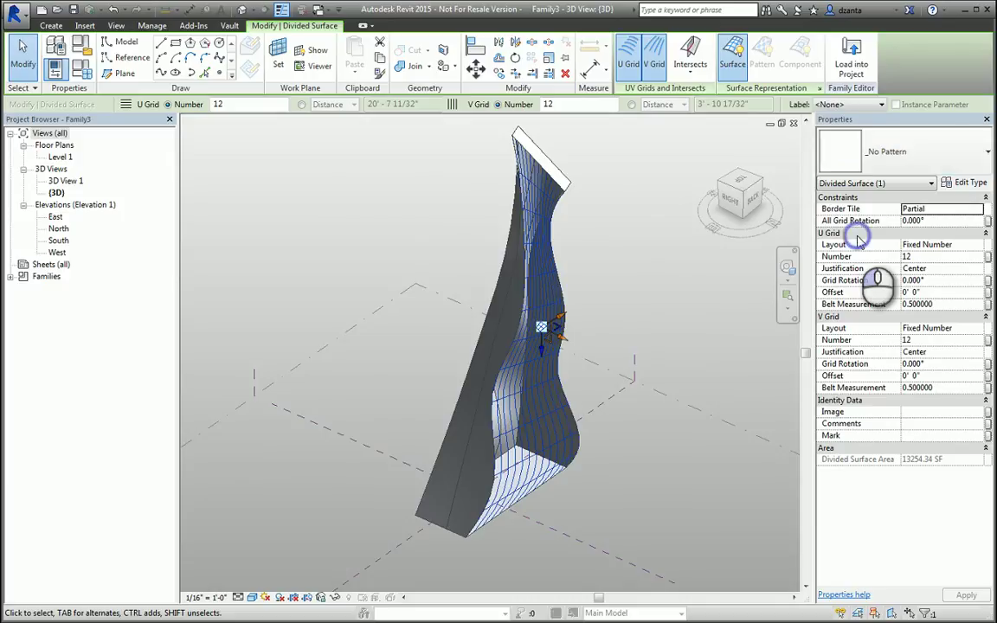
- Apply the Rhomboid pattern to the divided back surface and set its U grid to a fixed distance of 12'
{"action": "left_click", "coordinate": [613, 258]}
{"action": "scroll", "coordinate": [514, 527], "scroll_direction": "up", "scroll_amount": 5}
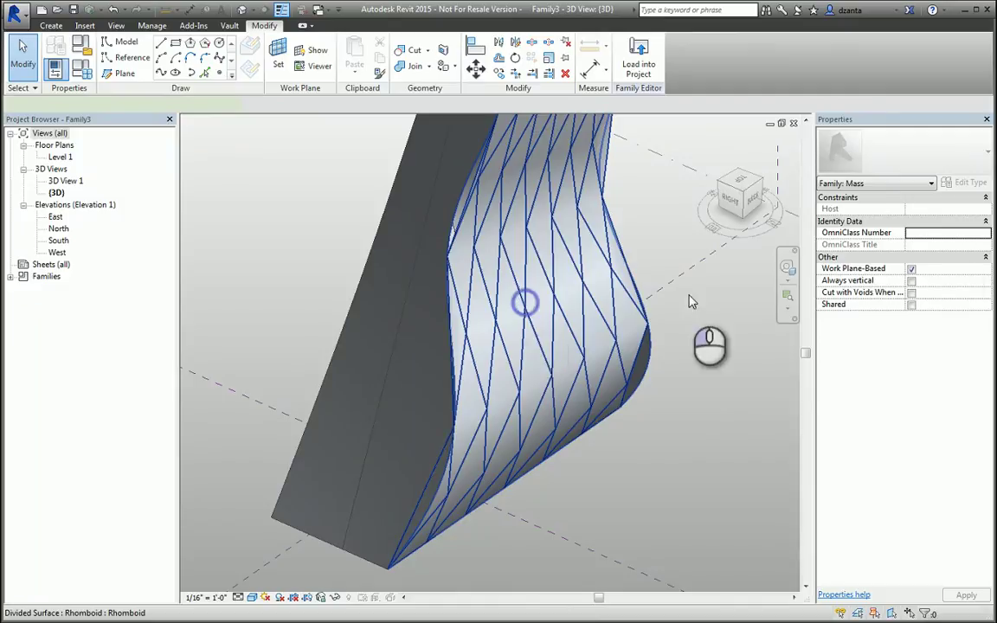
{"action": "left_click", "coordinate": [528, 302]}
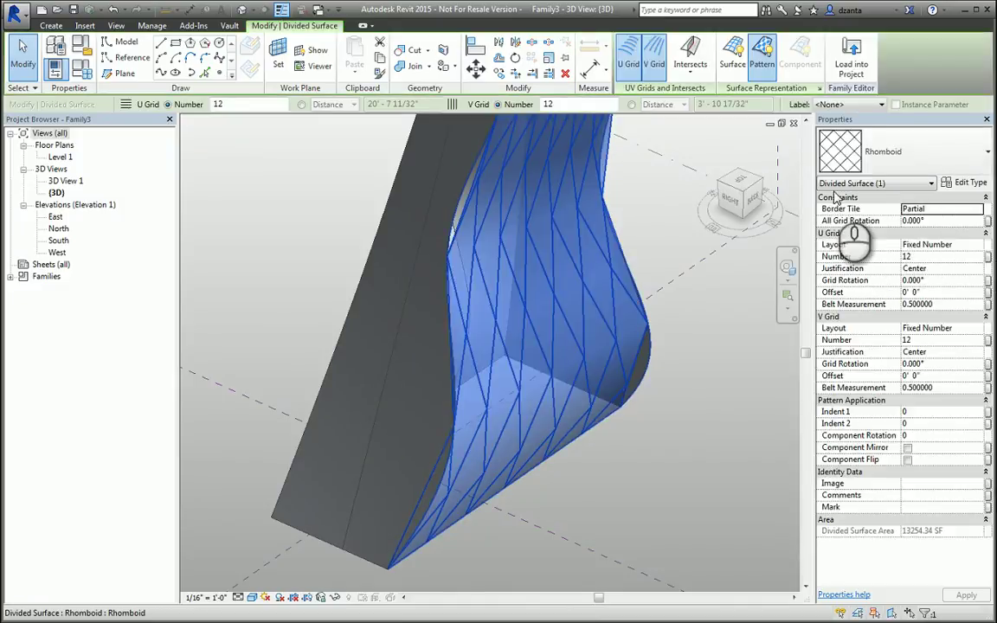
{"action": "left_click", "coordinate": [301, 104]}
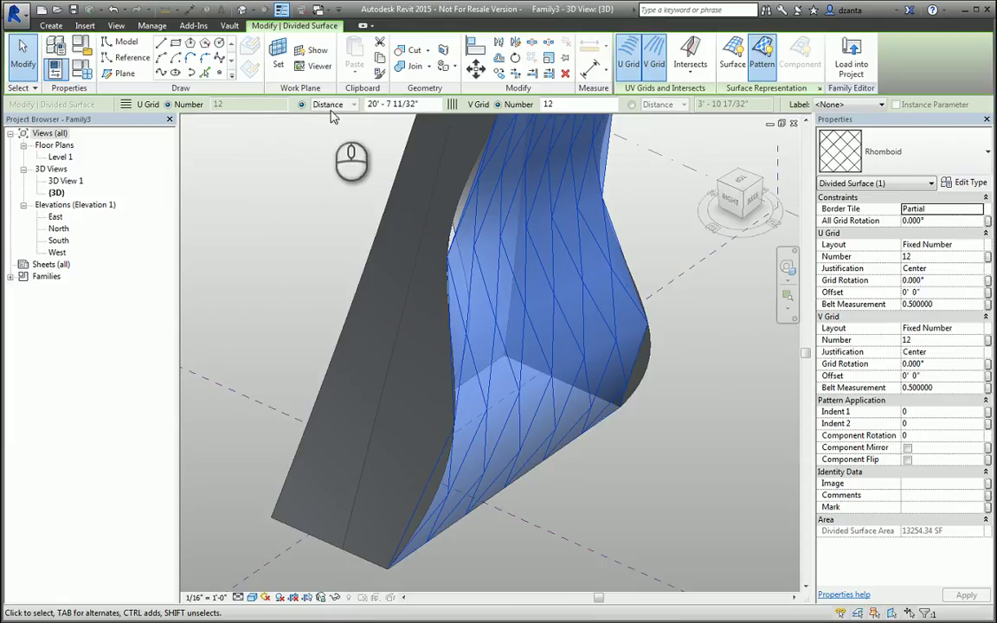
{"action": "left_click", "coordinate": [404, 106]}
{"action": "type", "text": "1"}
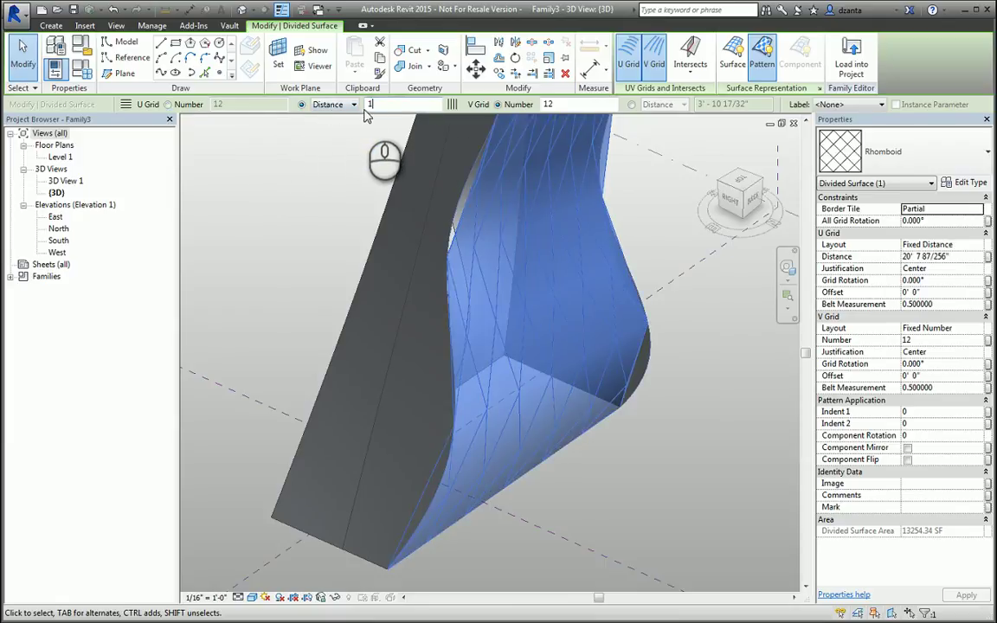
{"action": "type", "text": "2"}
{"action": "key", "text": "Return"}
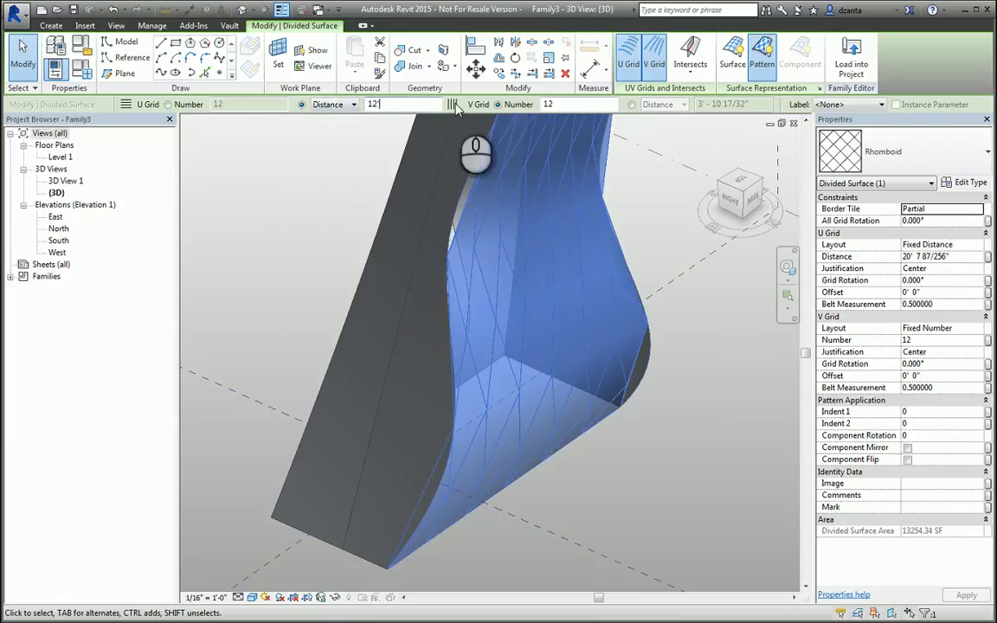
- Set the divided surface's V grid to a fixed distance of 6' and deselect the surface
{"action": "left_click", "coordinate": [632, 105]}
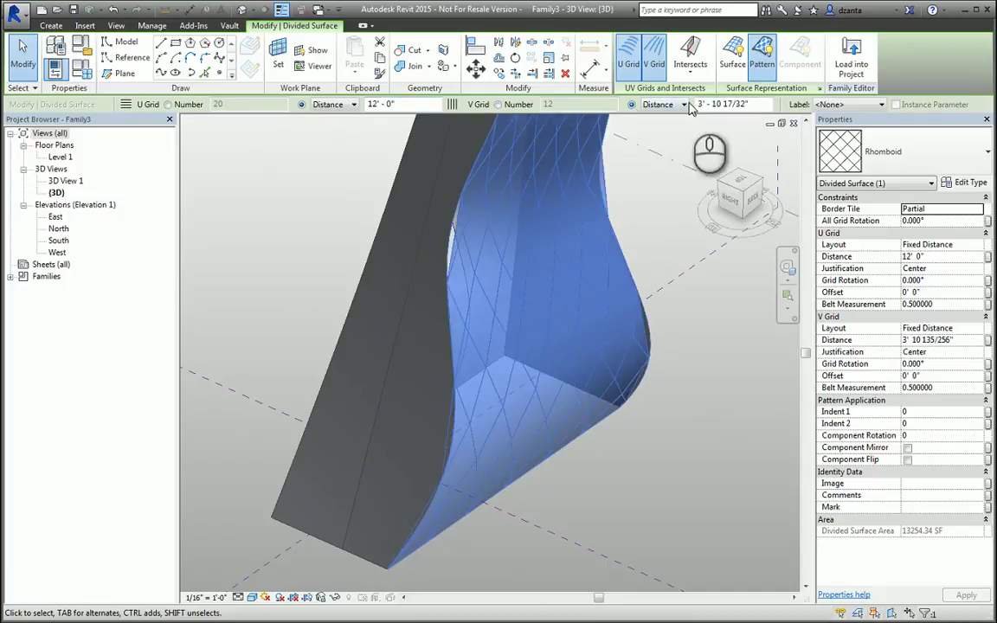
{"action": "left_click_drag", "start_coordinate": [759, 104], "coordinate": [684, 106]}
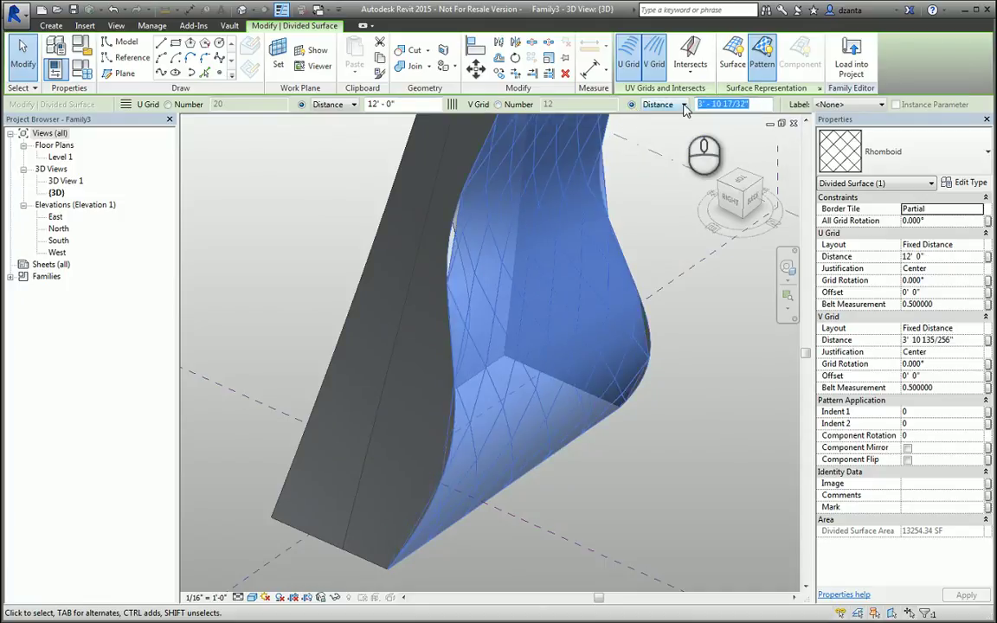
{"action": "type", "text": "6"}
{"action": "key", "text": "Return"}
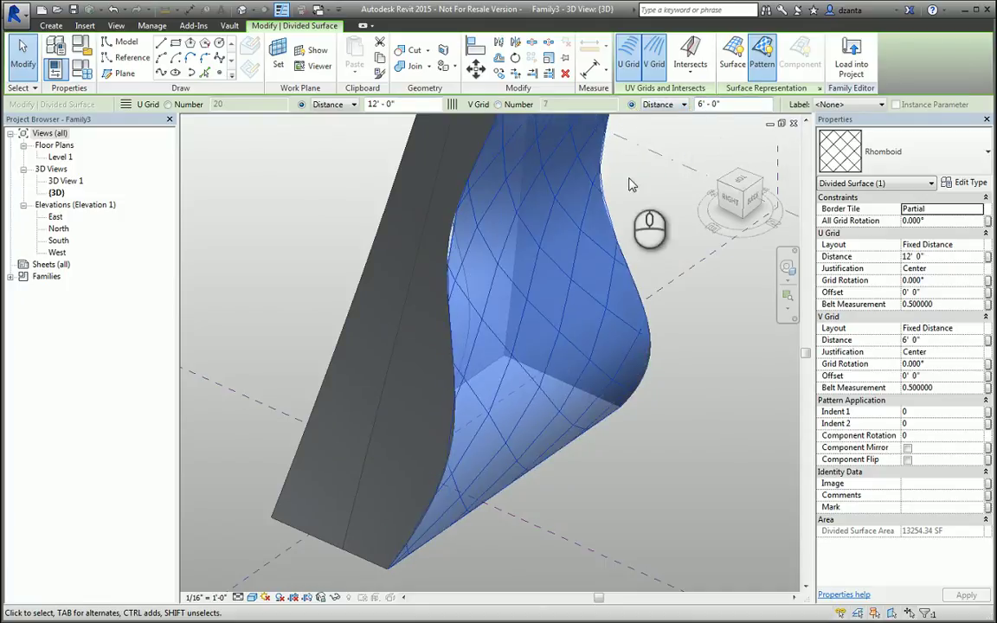
{"action": "left_click", "coordinate": [717, 374]}
{"action": "middle_click_drag", "start_coordinate": [717, 374], "coordinate": [638, 485], "text": "shift"}
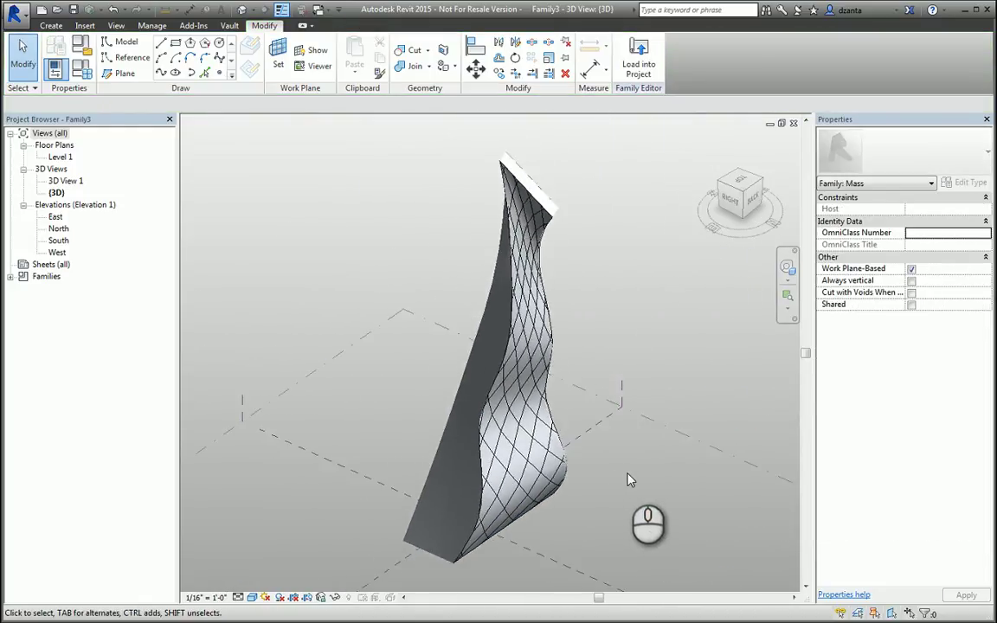